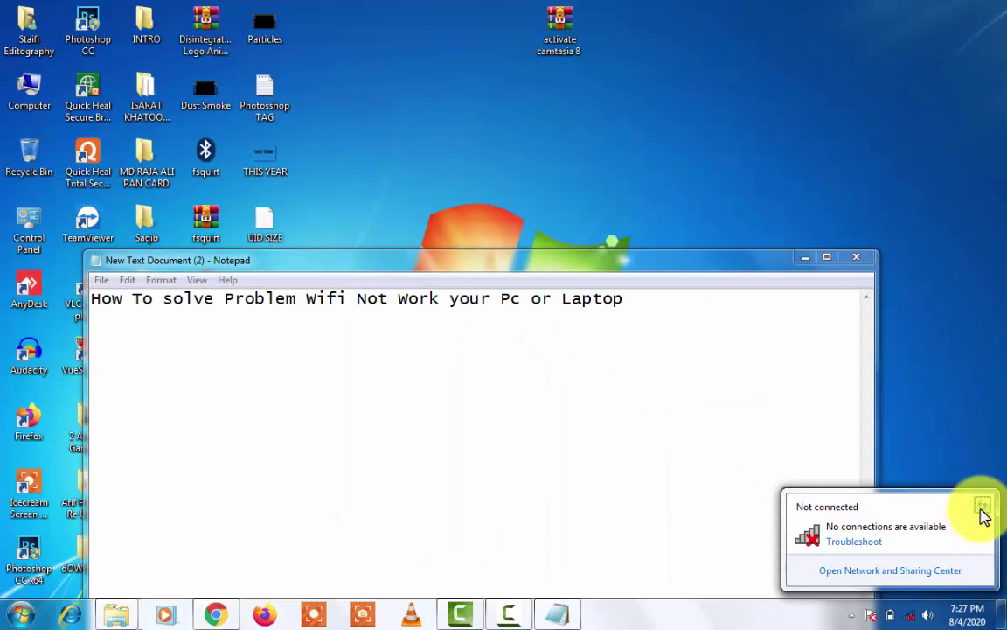
Add the line "Let Get Starte......." below the heading in the note, leaving one blank line between, and minimize the note.
click(755, 374)
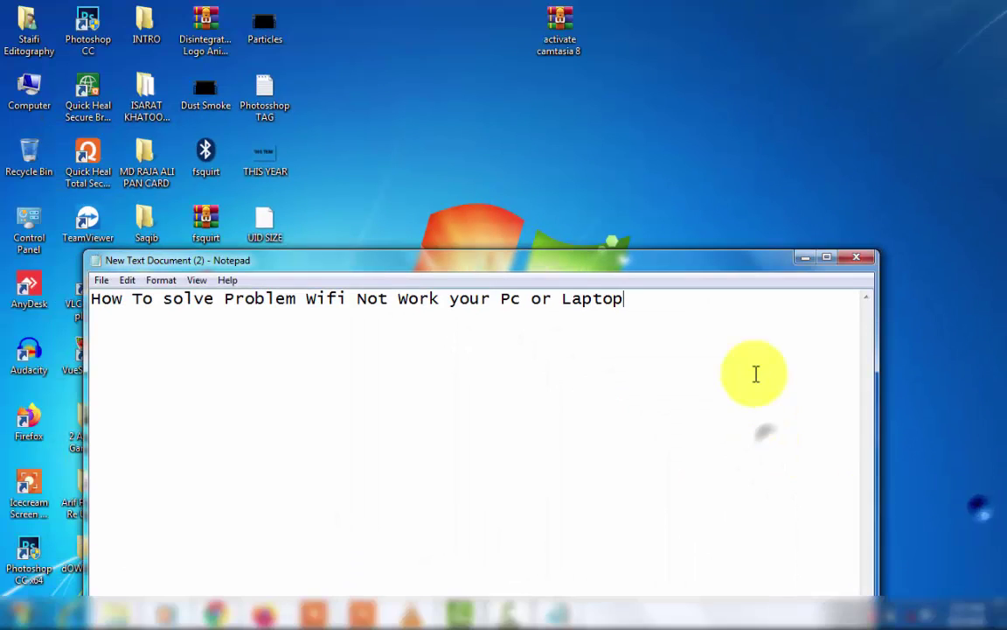
key(Return)
key(Return)
text(Let Get Starte.......)
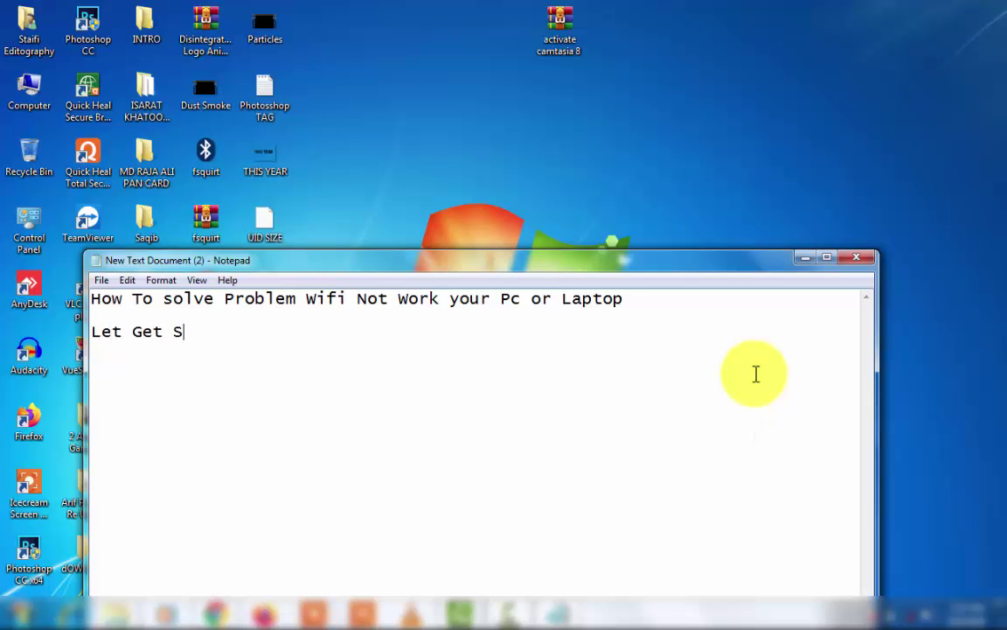
click(806, 257)
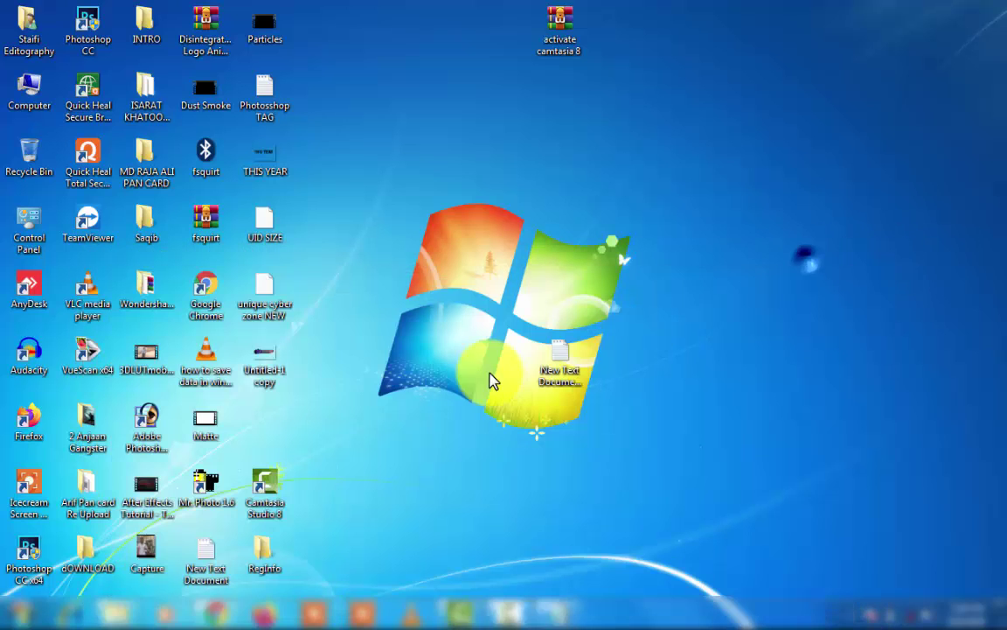
Open the Wifi Driver folder inside PC Softwere on Local Disk (D:).
double_click(43, 104)
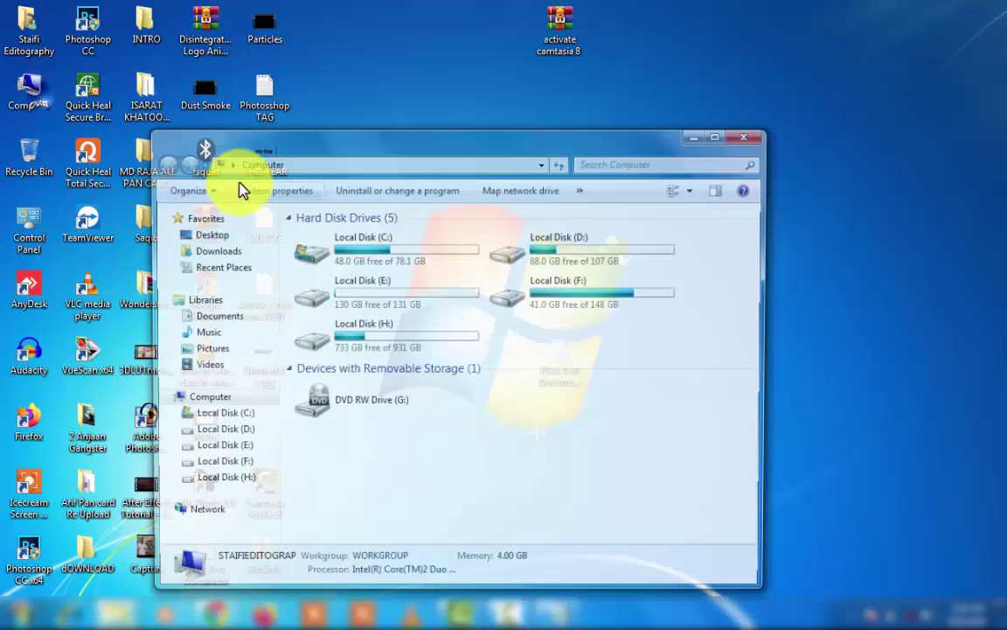
double_click(360, 150)
double_click(372, 130)
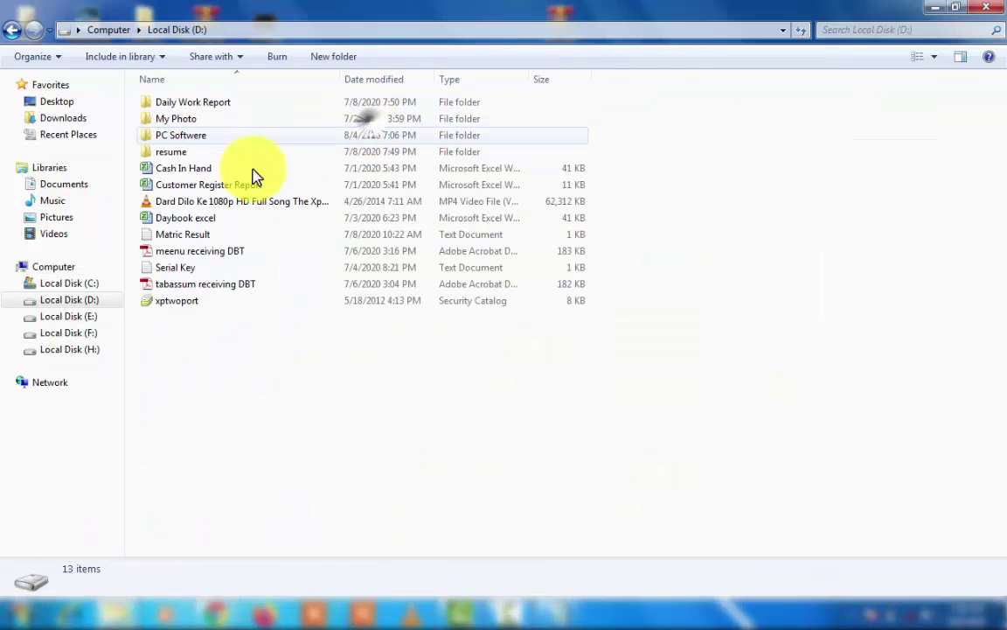
double_click(291, 138)
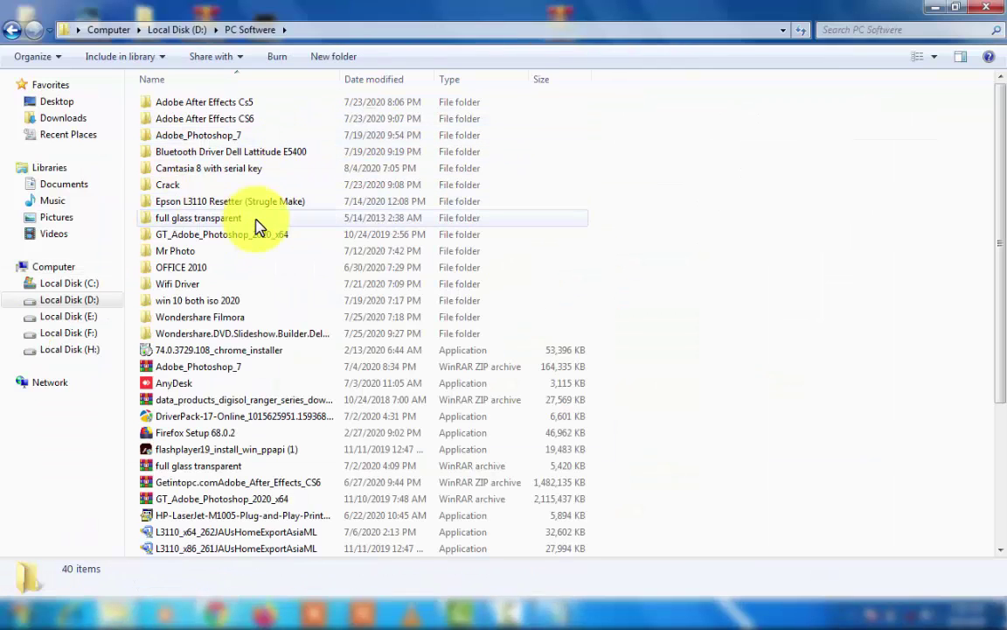
double_click(192, 285)
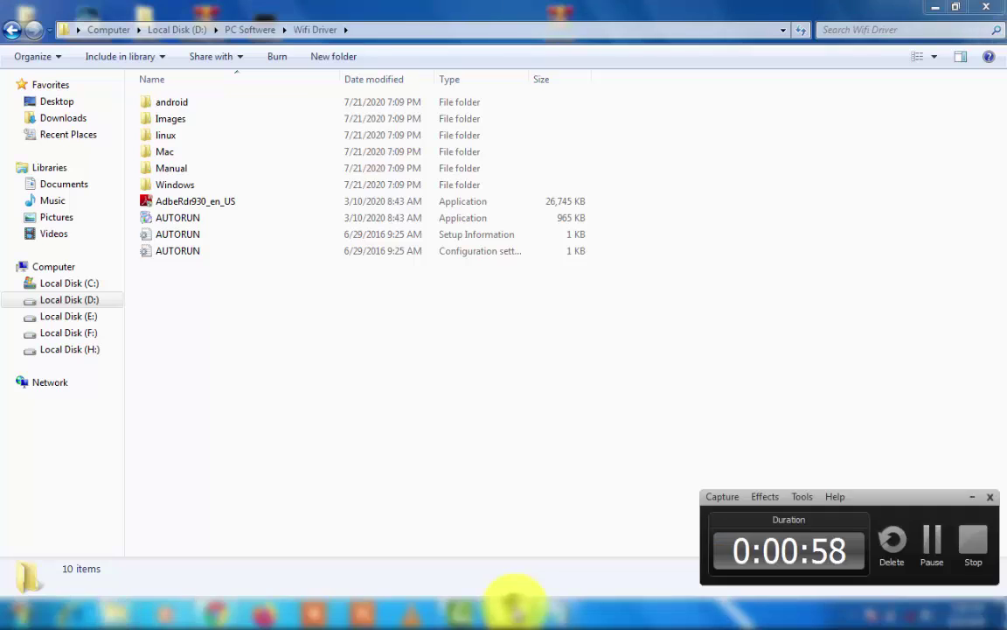
Add the lines "Download Wifi Driver Link In Description" and "And Install Now" to the Notepad note, then minimize it.
click(549, 609)
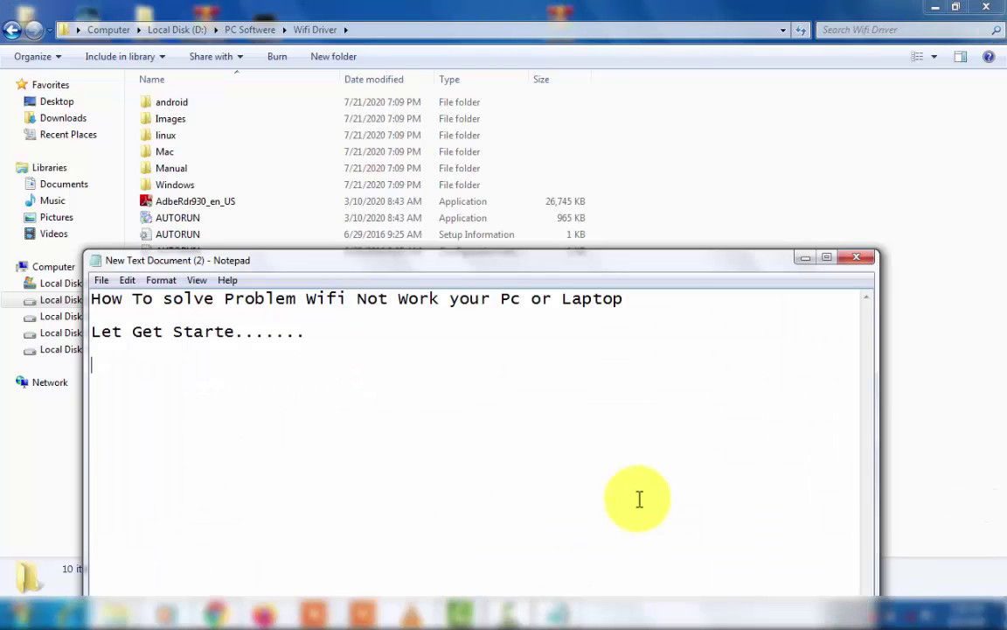
text(Download Wifi Dri)
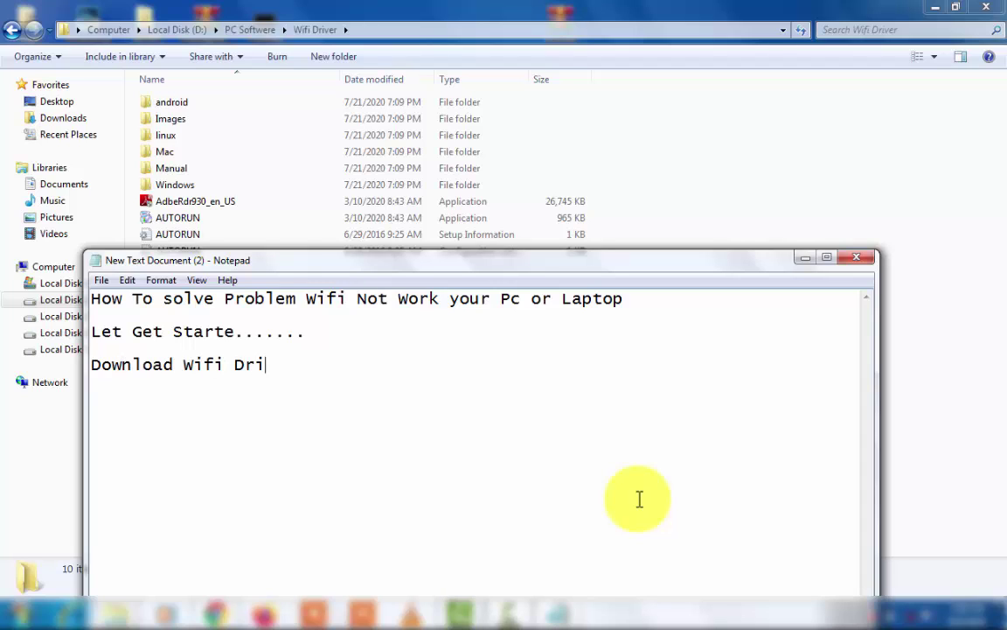
text(ver Link In Descri)
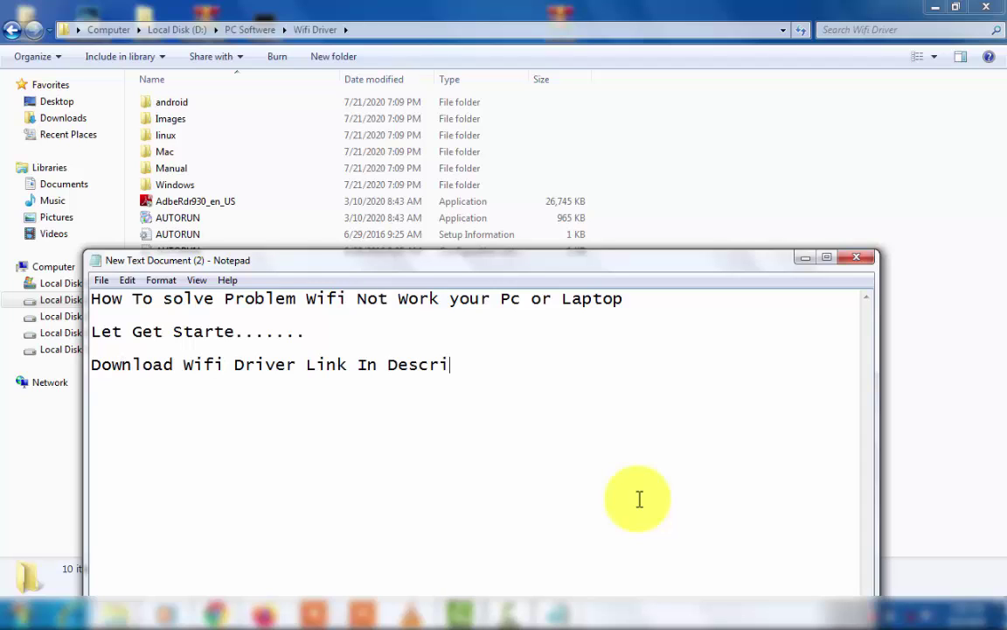
text(ption)
key(Return)
key(Return)
text(And )
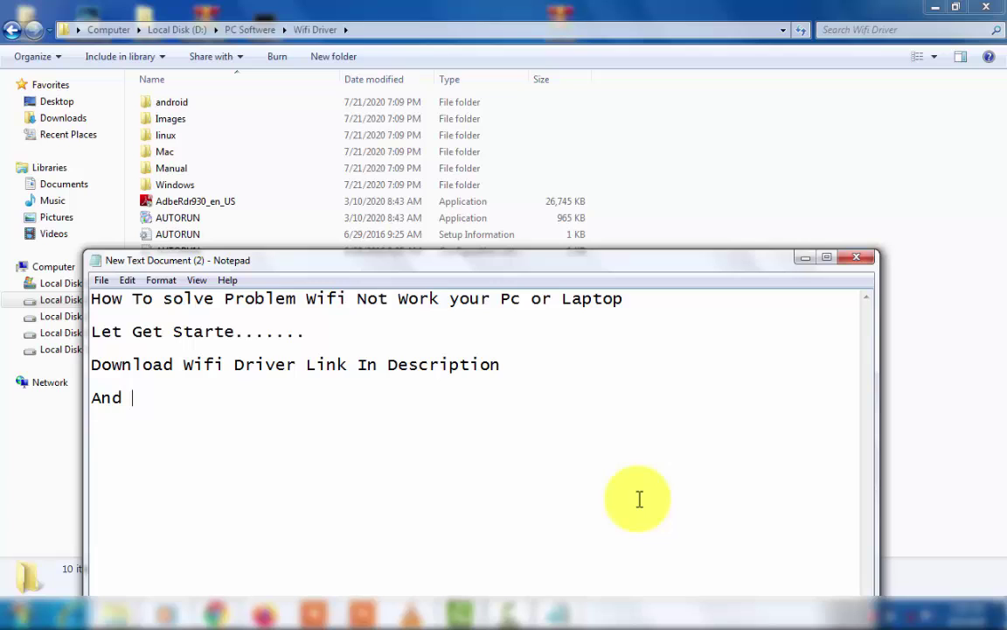
text(Install Now)
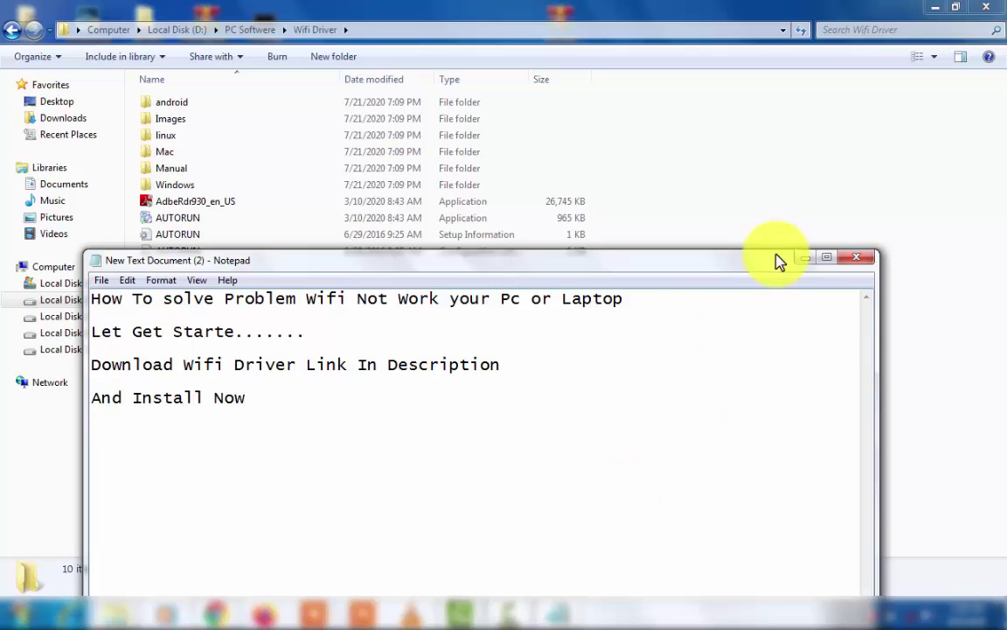
click(805, 257)
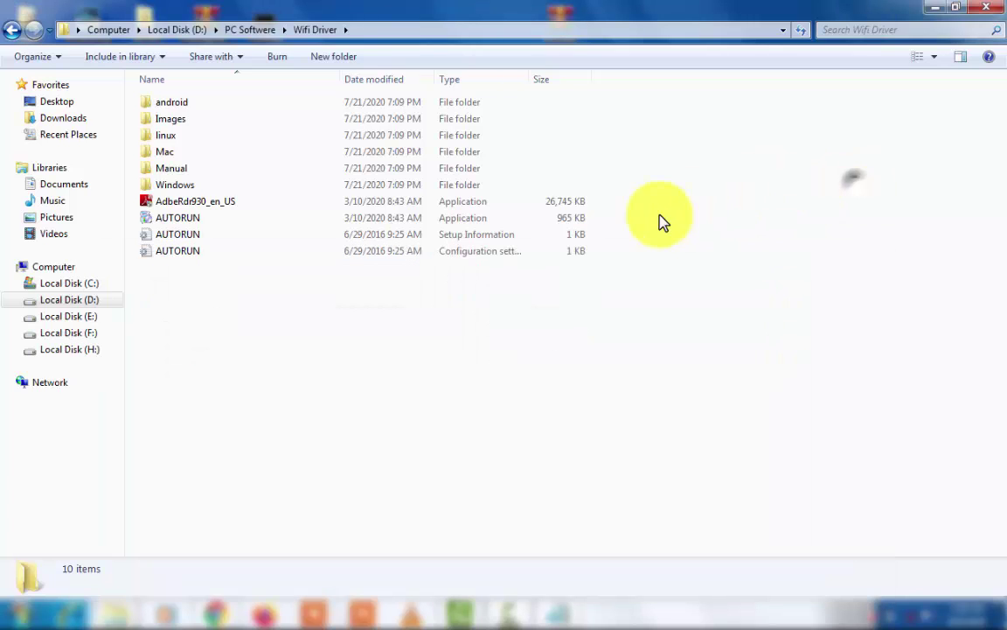
Launch the AUTORUN application from the Wifi Driver folder and start its Drivers & Utility installation.
right_click(181, 219)
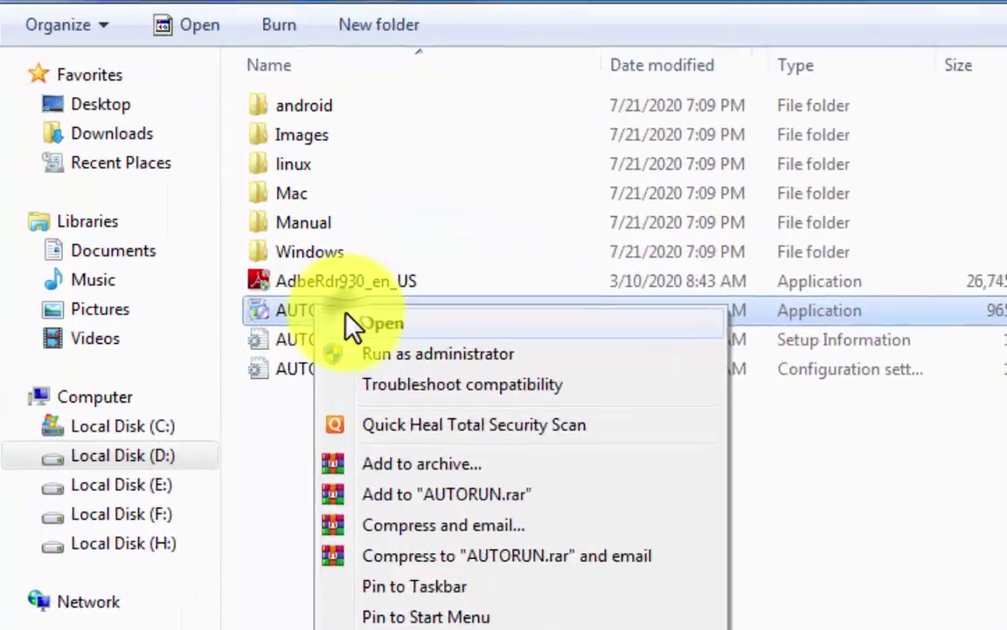
click(254, 251)
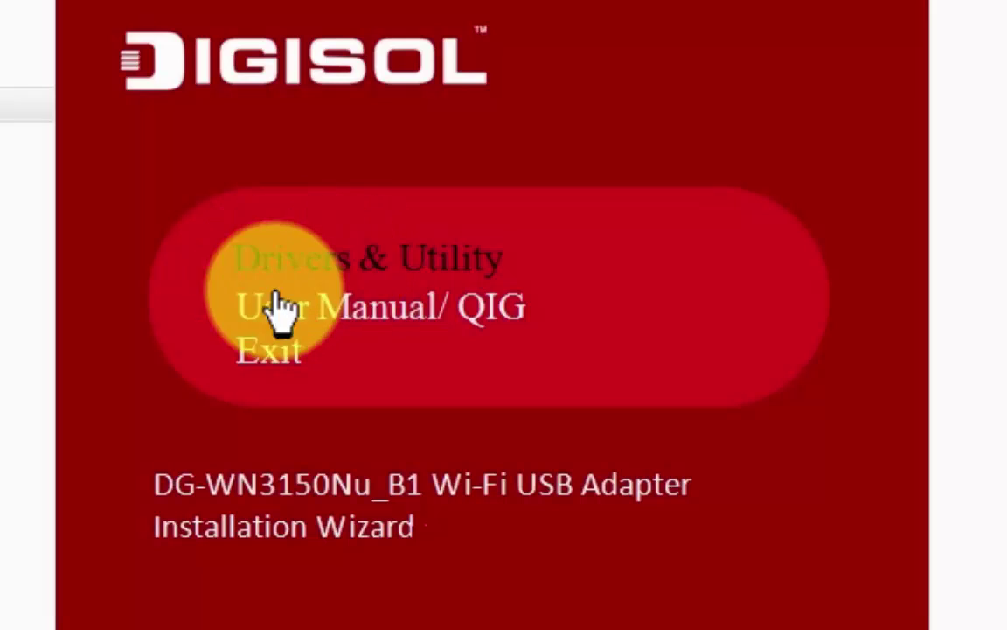
click(323, 262)
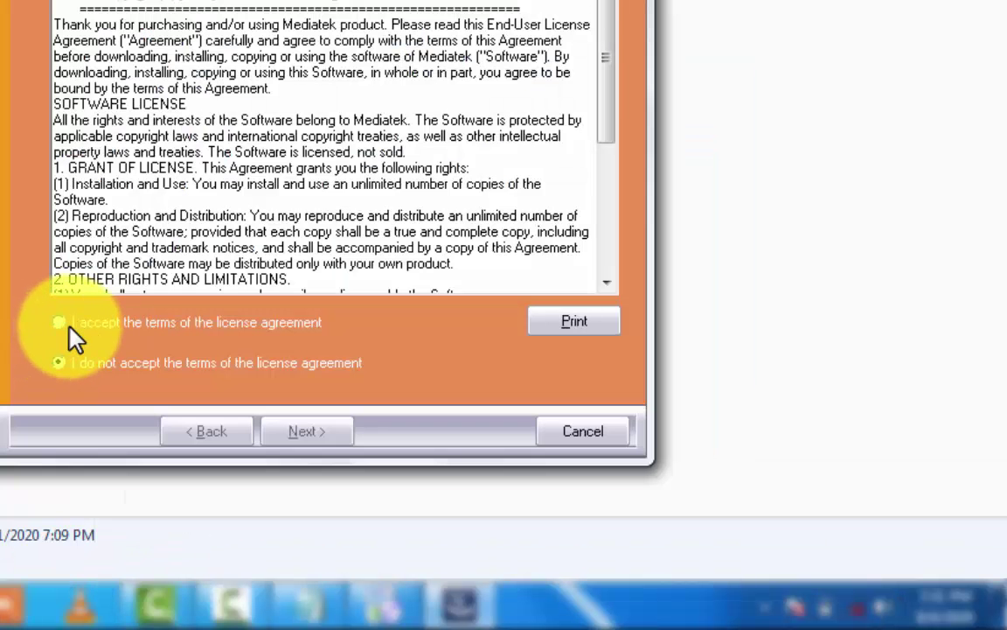
Complete the Mediatek Wireless LAN installation with the license terms accepted and Install driver only chosen, dismissing the color scheme prompt.
click(63, 323)
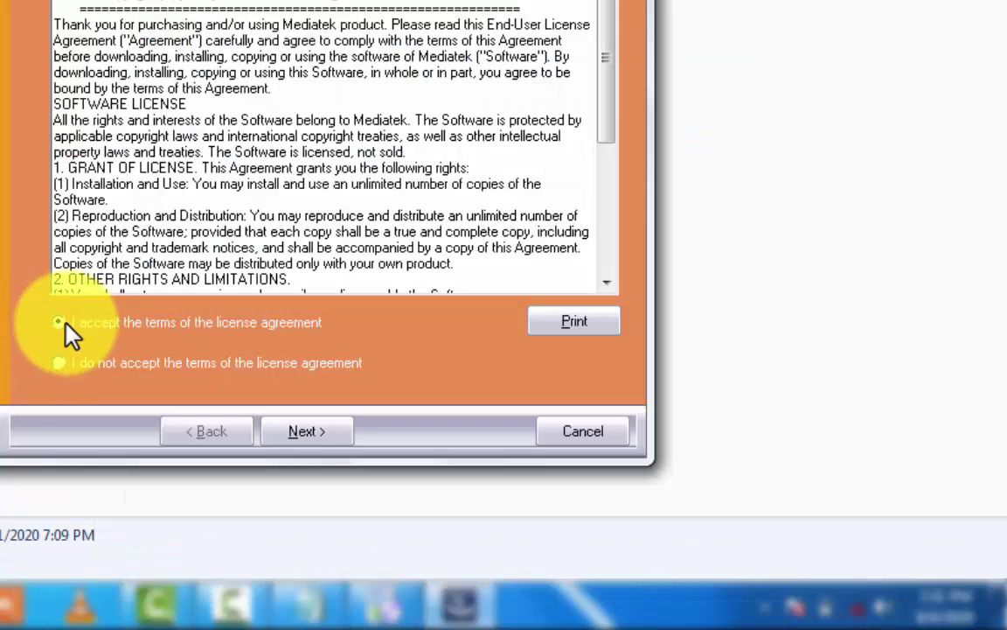
click(288, 433)
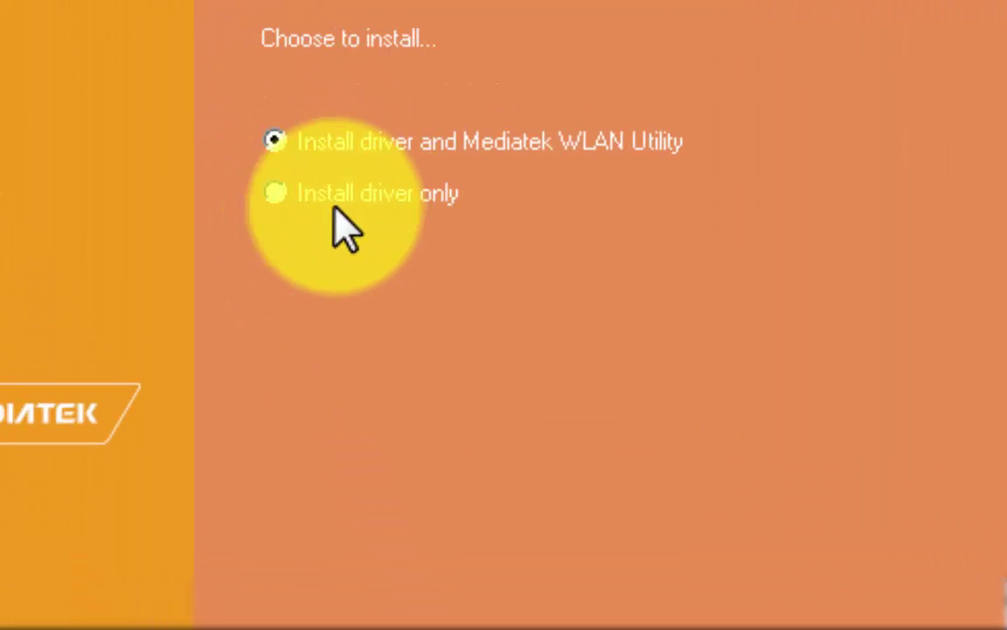
click(278, 196)
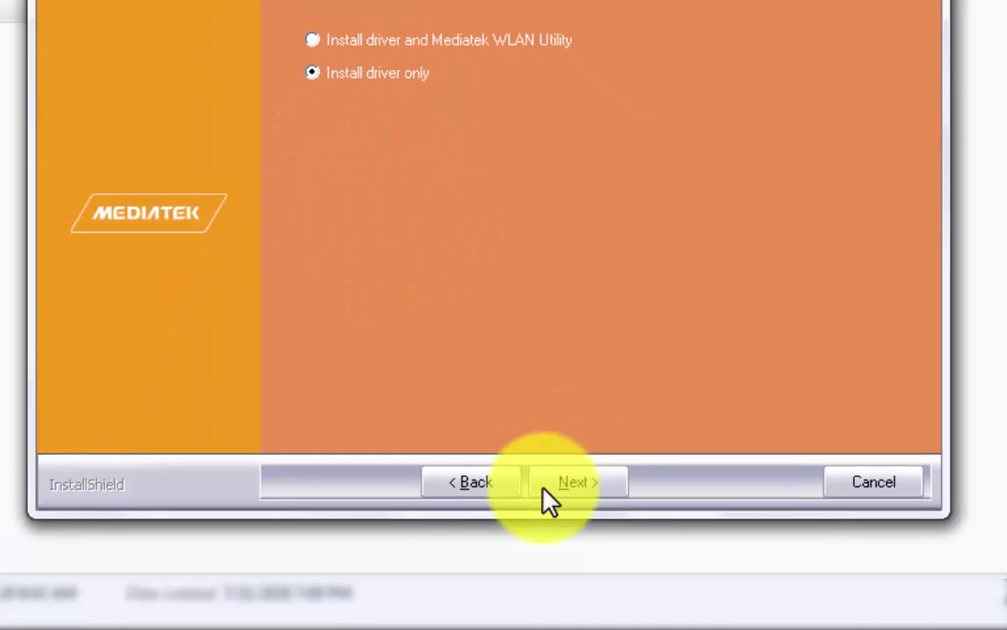
click(577, 483)
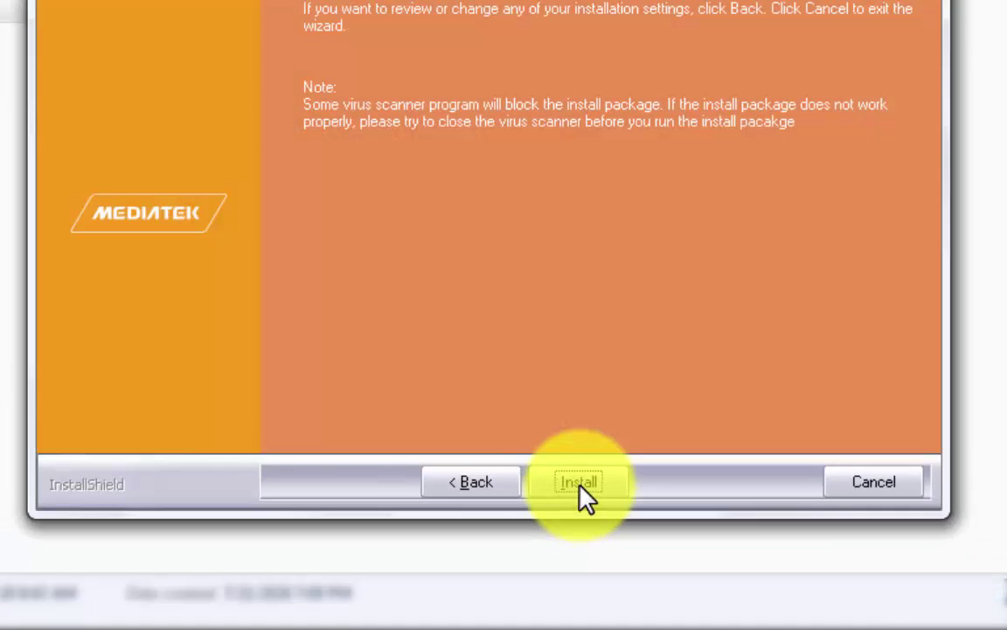
click(578, 483)
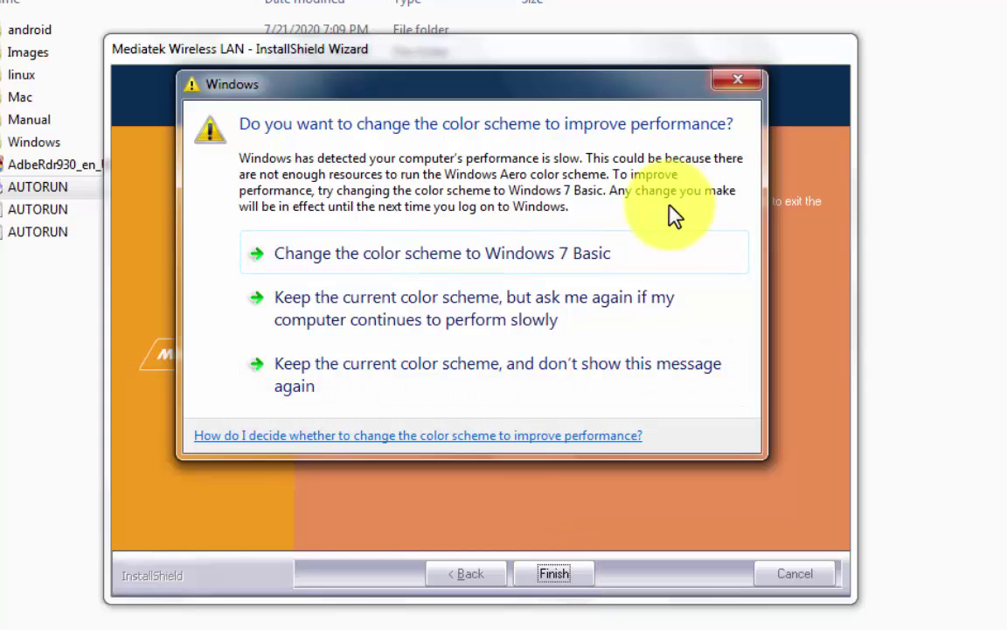
key(Escape)
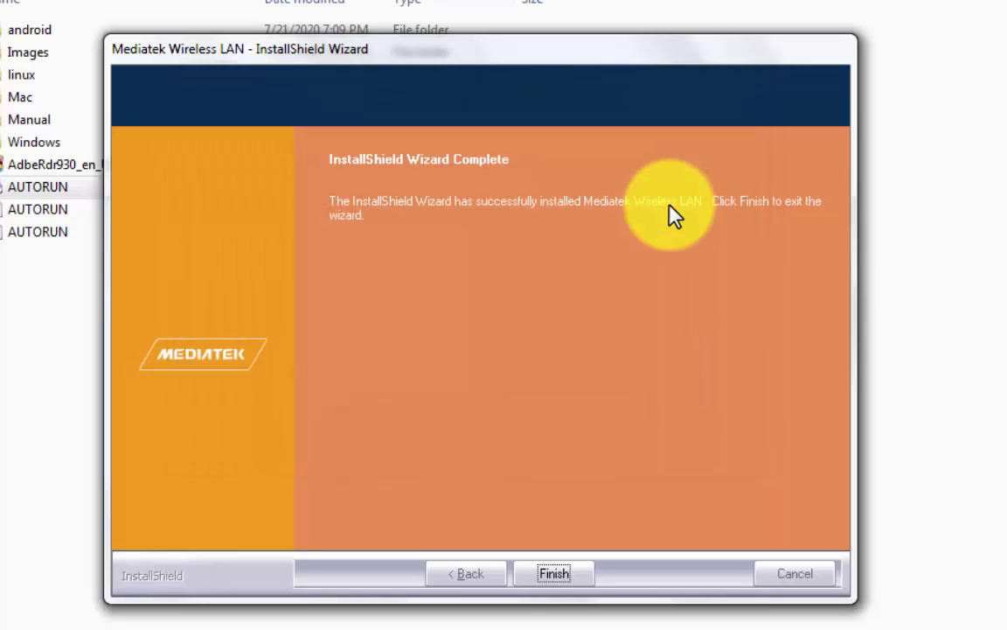
key(Return)
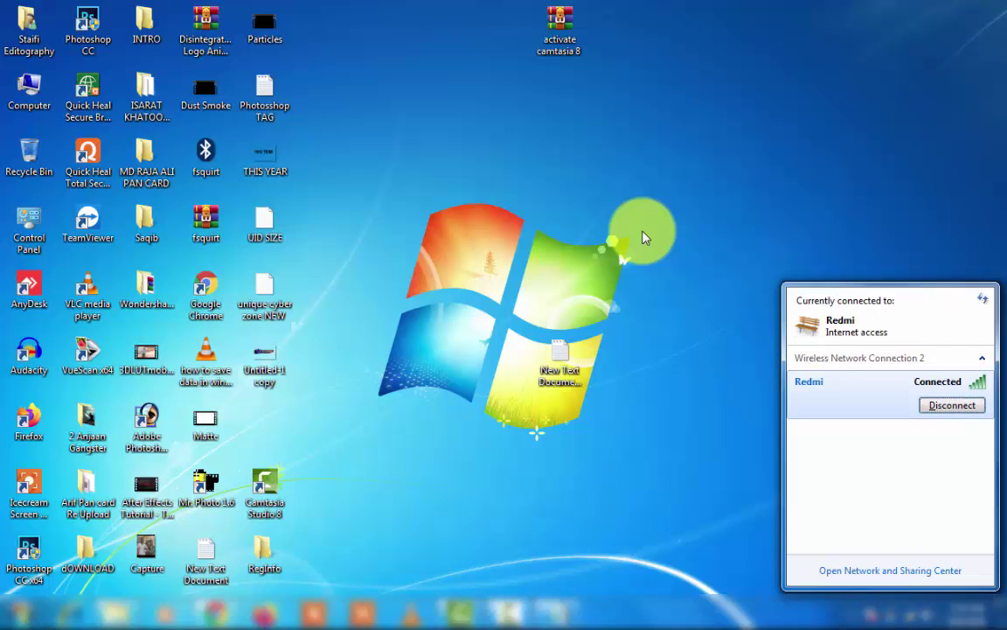
Close the wireless network list and open Google Chrome from the desktop.
click(642, 236)
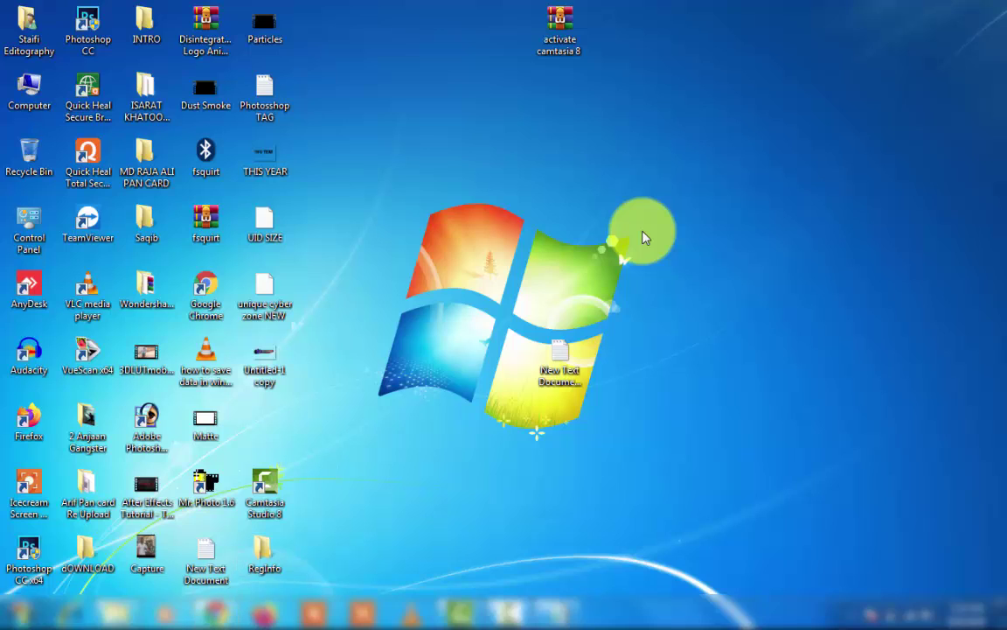
key(a)
key(v)
key(f)
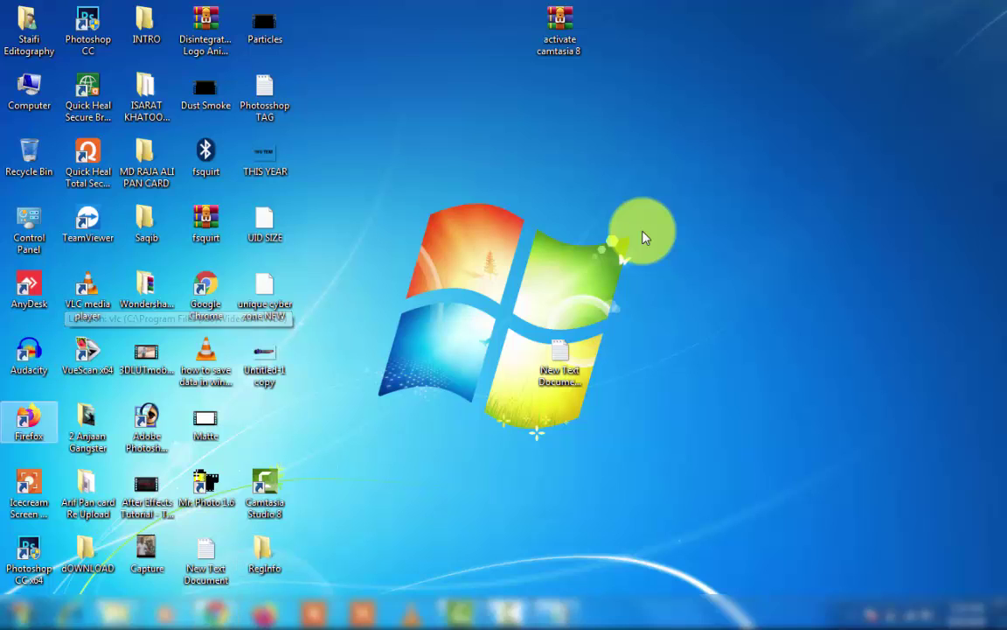
key(Right)
key(Down)
key(Down)
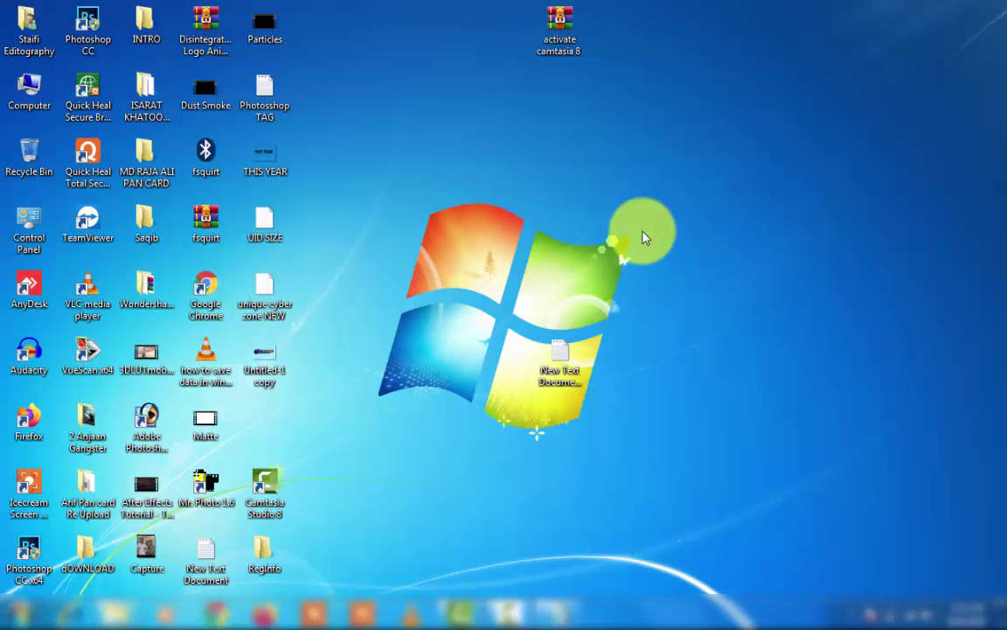
key(Return)
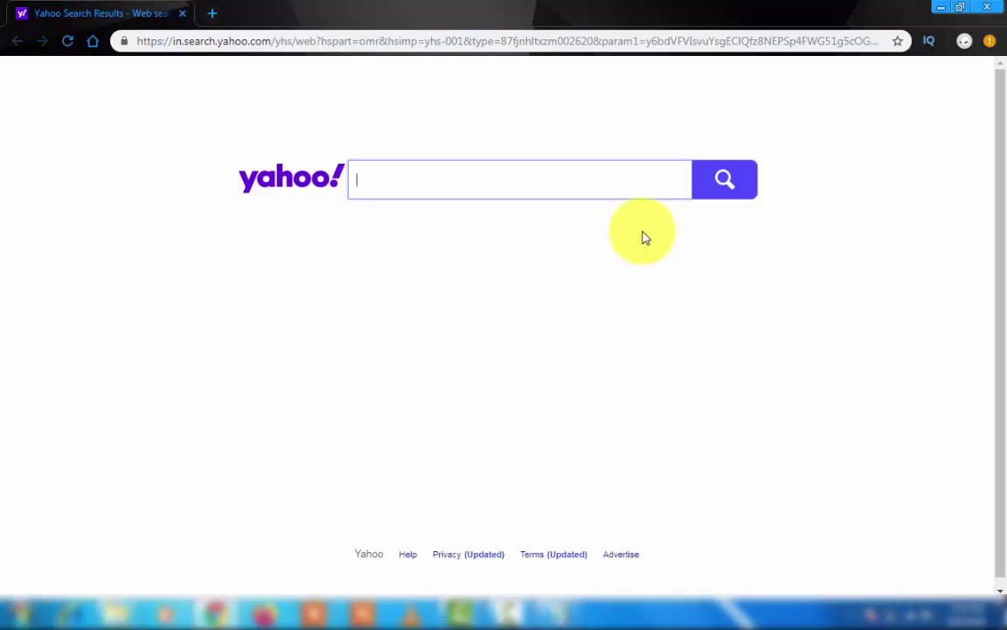
Load google.com in a new browser tab to test the internet connection.
key(ctrl+t)
text(google.com)
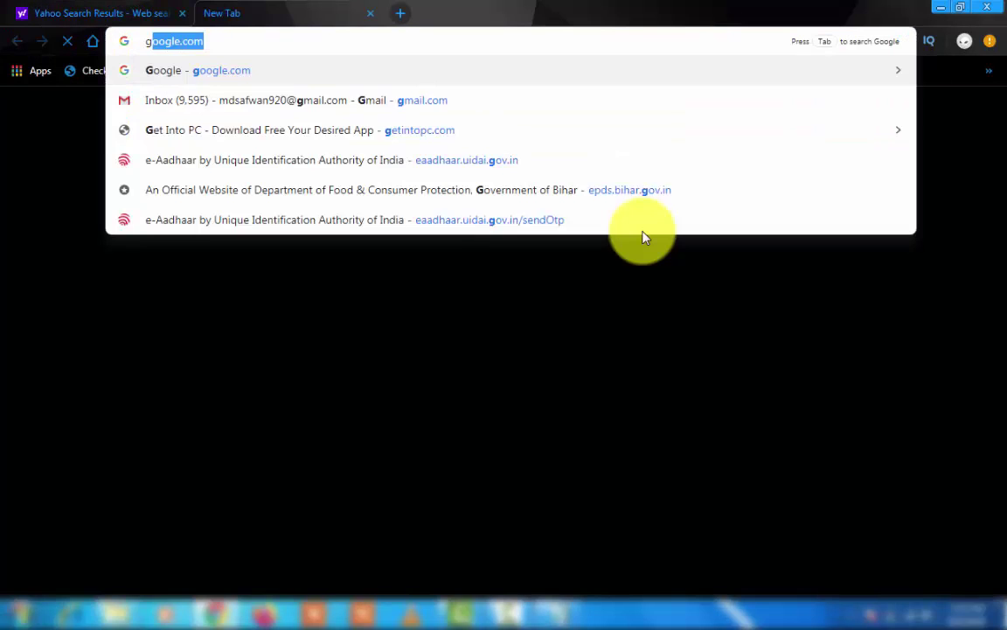
key(Return)
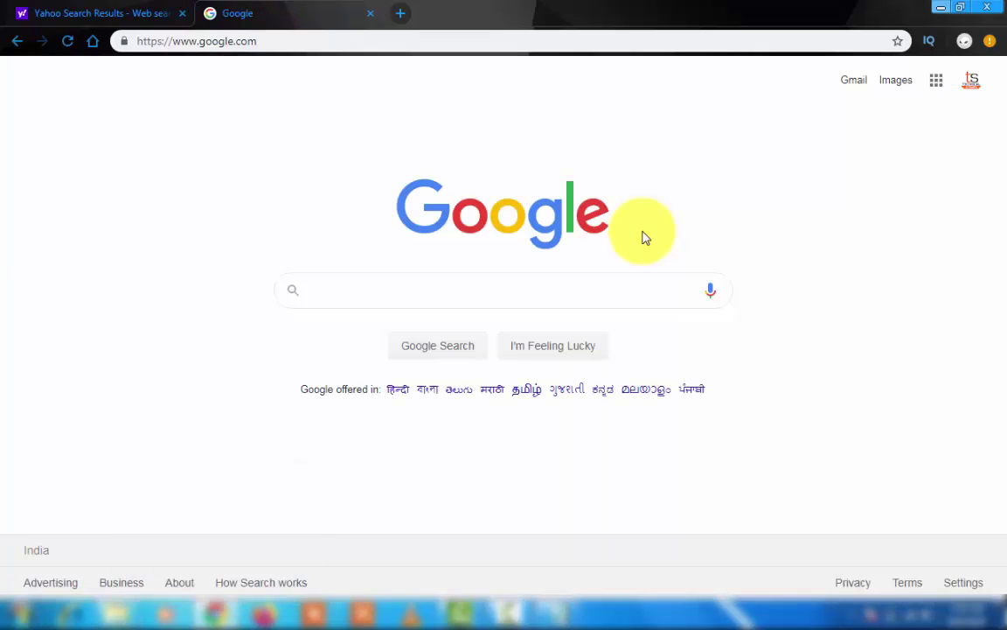
Switch back to the Notepad note and add the line "Problem Solve ......." at its end.
key(super+d)
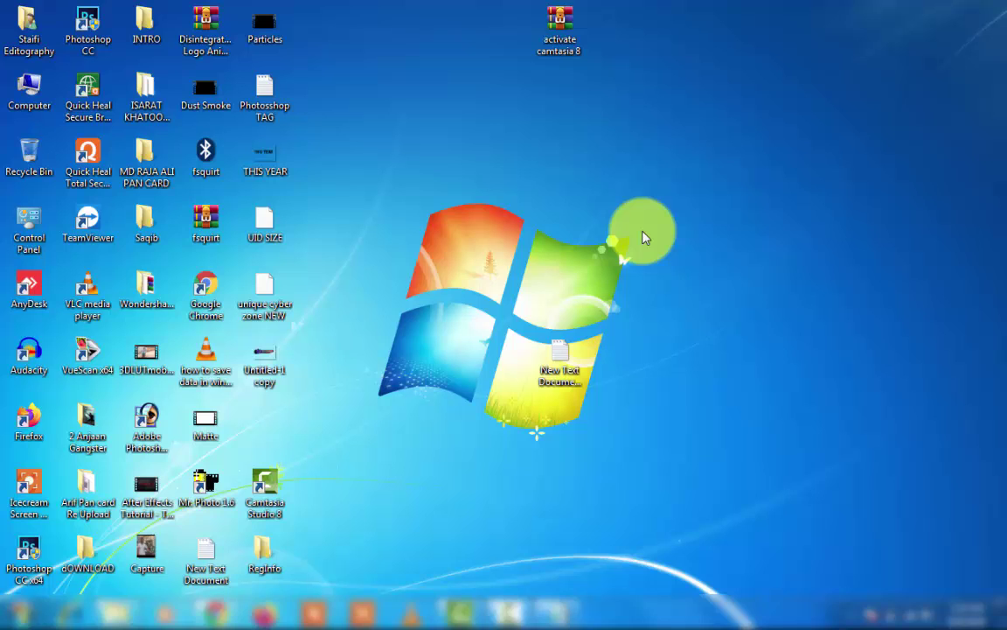
key(alt+Tab)
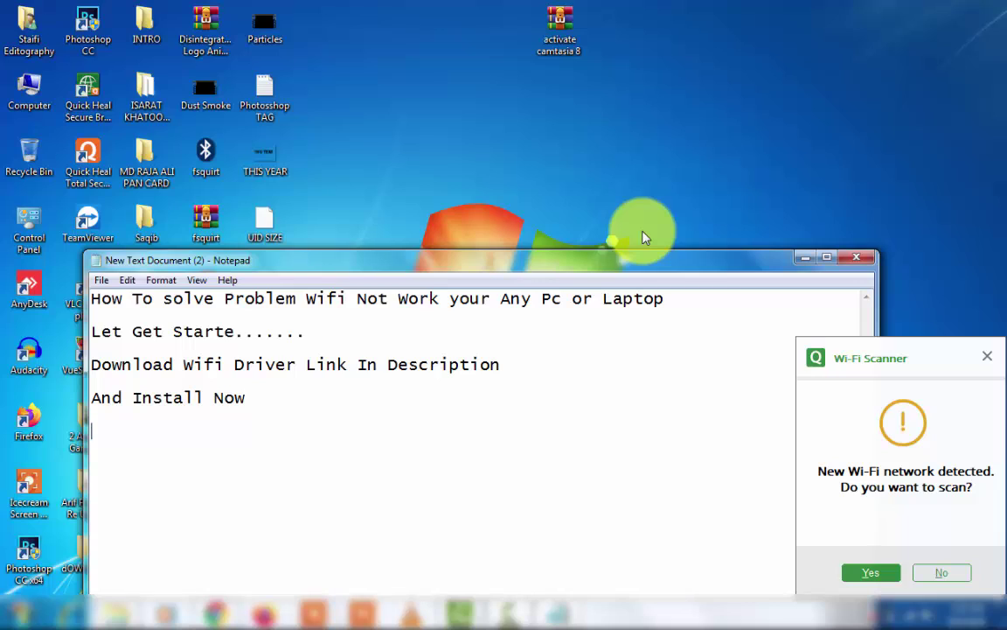
text(Problem Solve )
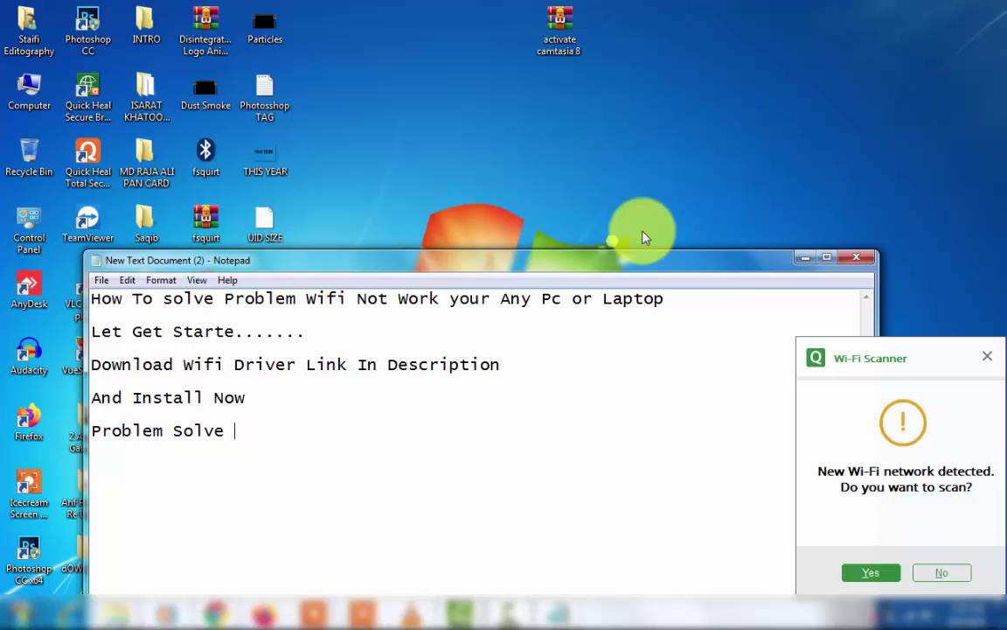
text(.......)
Add the line "Any Problem To Contact Comment Box" below the Problem Solve line.
key(Return)
text(Any Problem)
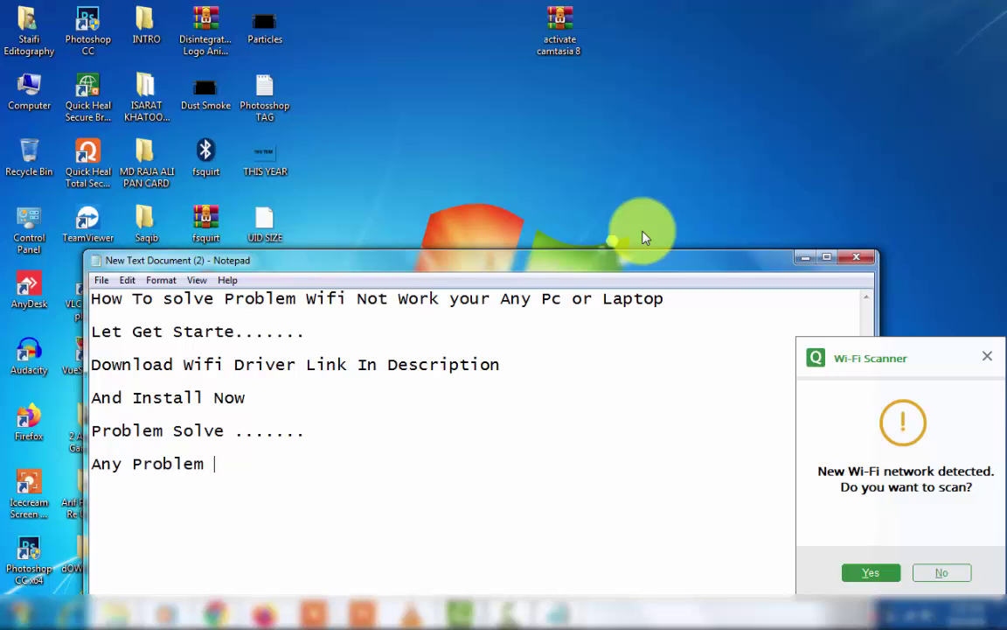
text( To Contact )
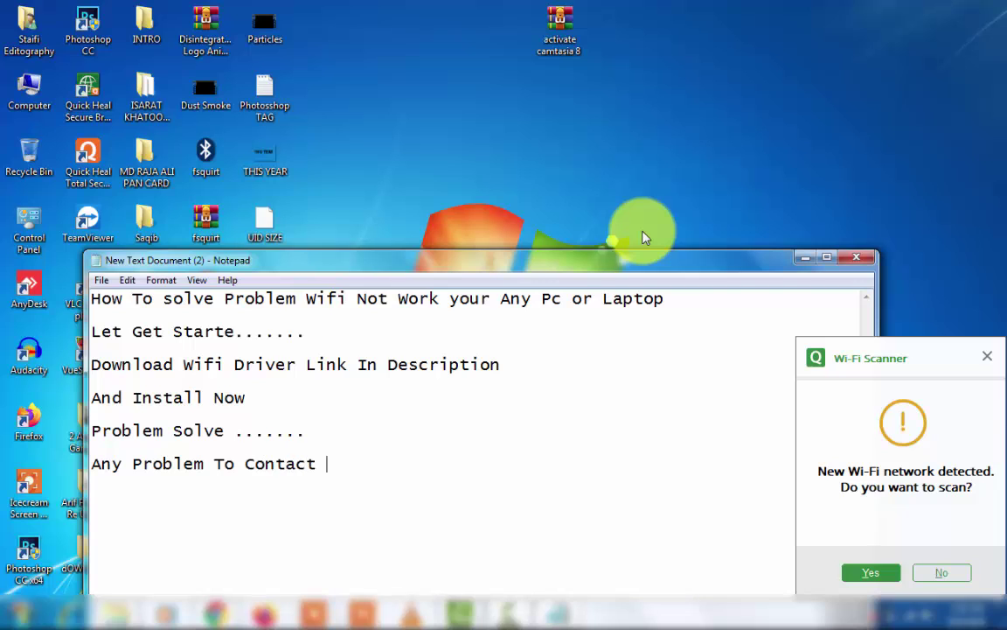
text(Comme)
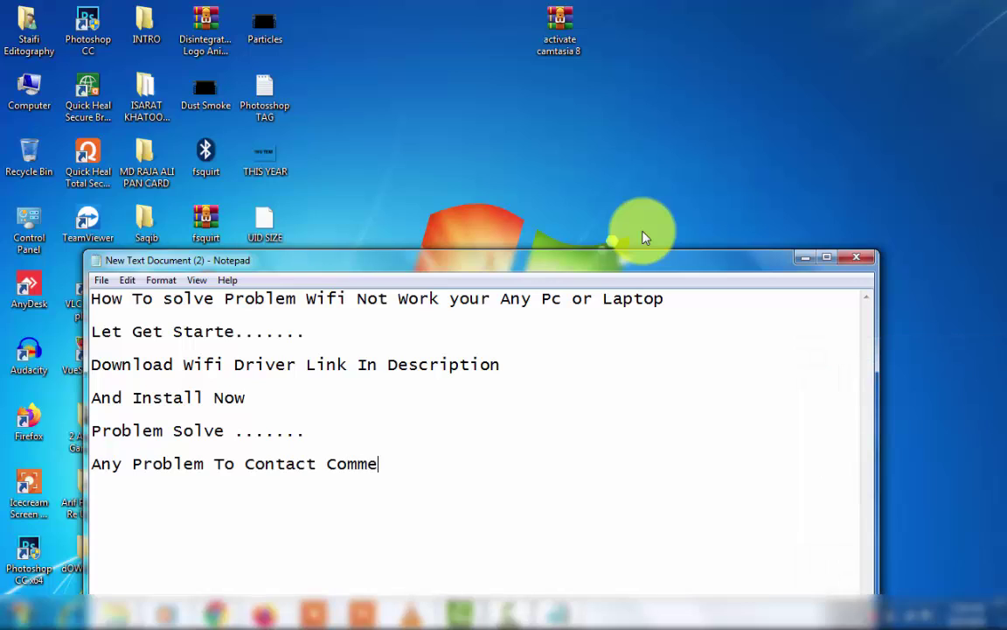
text(nt Box)
Add the closing line "Thanks For Watching" followed by a row of dots, leaving one blank line above it.
key(Return)
key(Return)
text(Thankss)
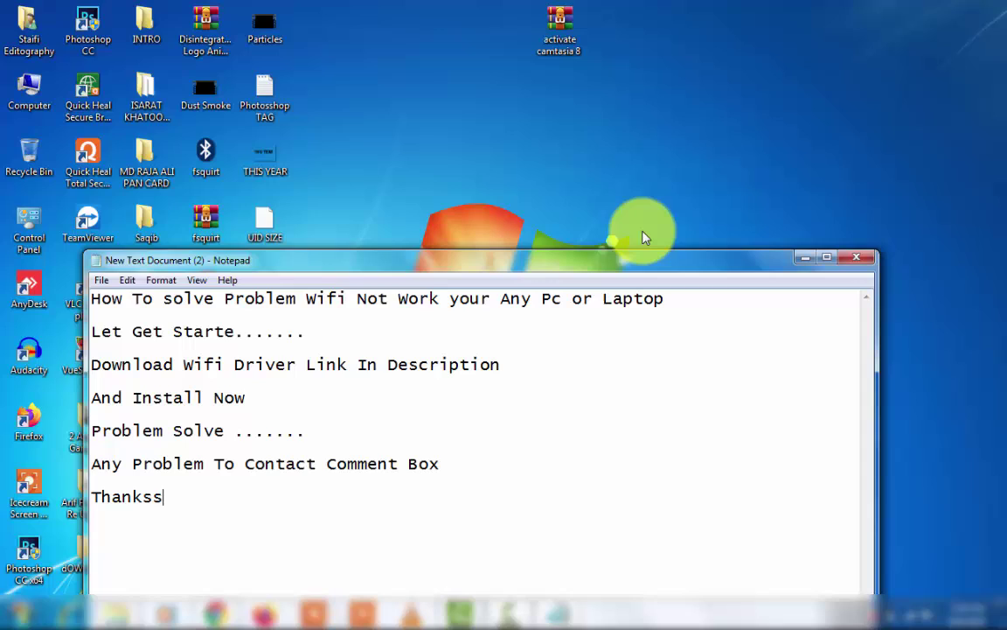
key(BackSpace)
text(For Watc)
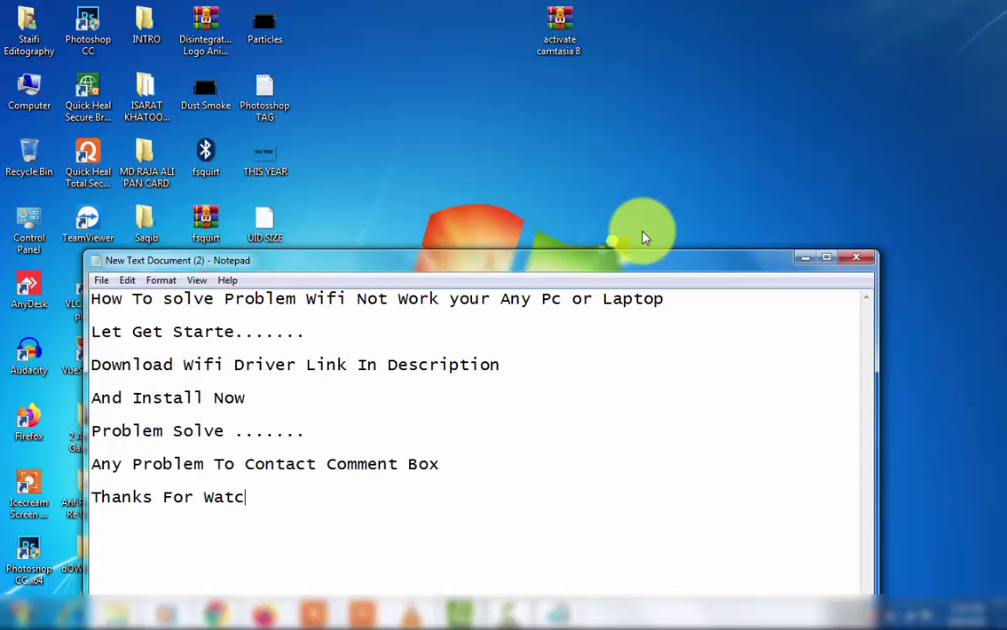
text(hing.........................)
key(F10)
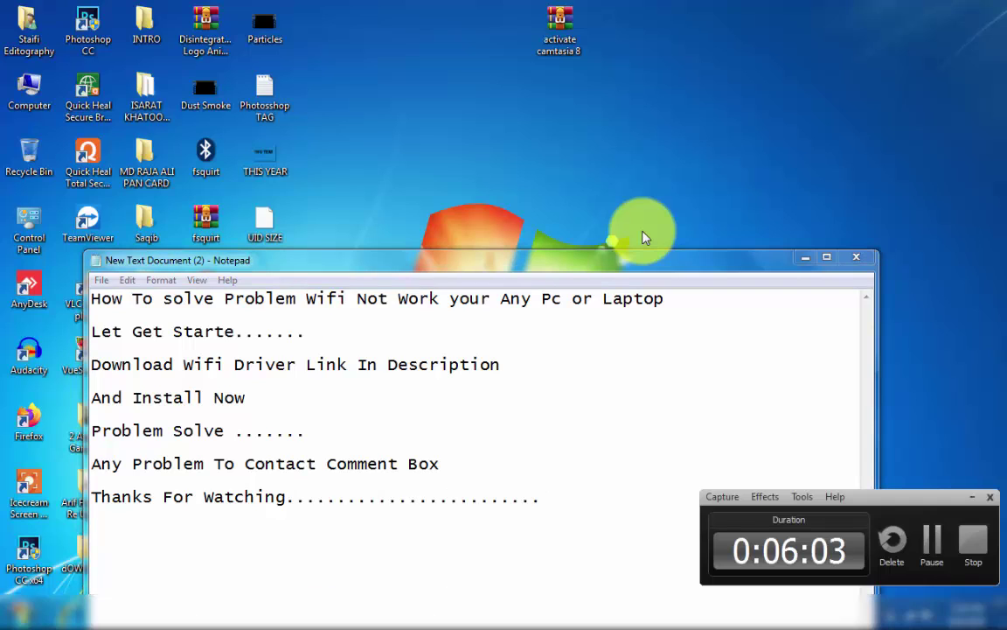